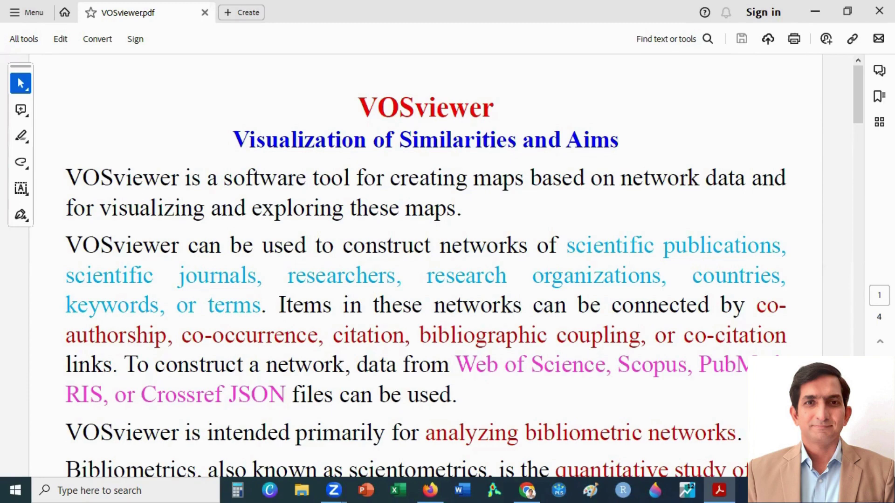
Download the VOSviewer 1.6.20 Windows zip from vosviewer.com's Download page and check its progress.
left_click(527, 490)
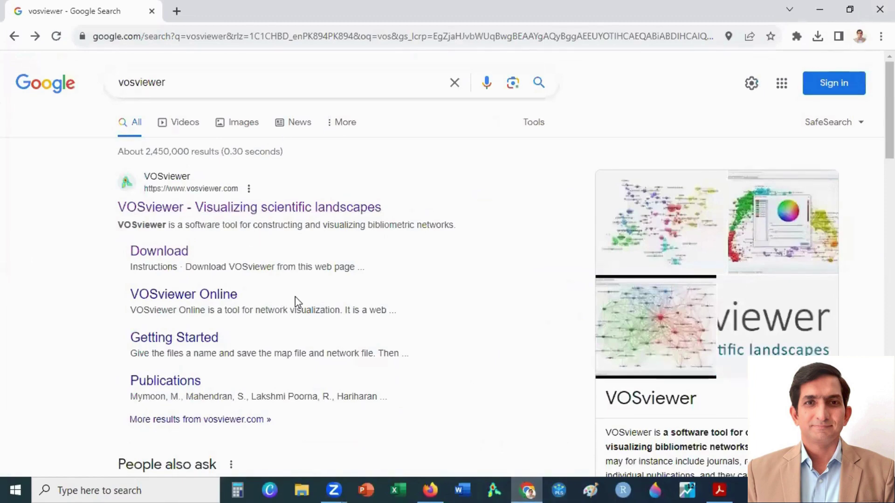
left_click(239, 211)
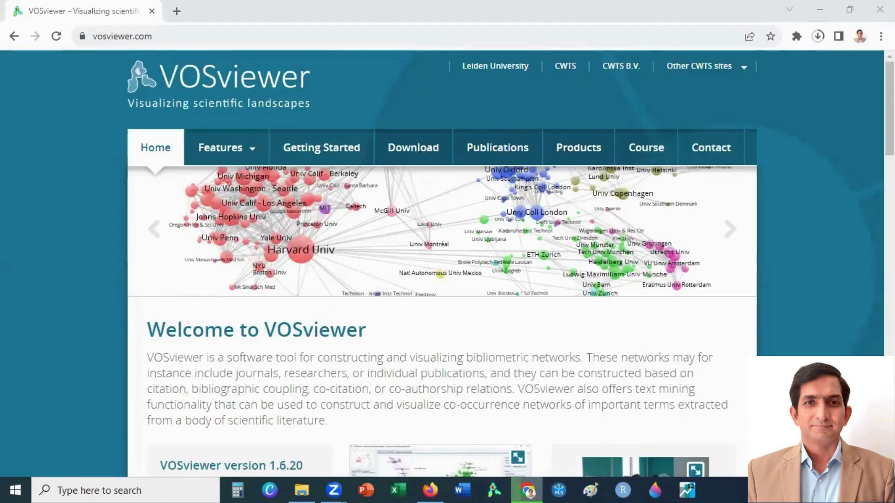
left_click(410, 154)
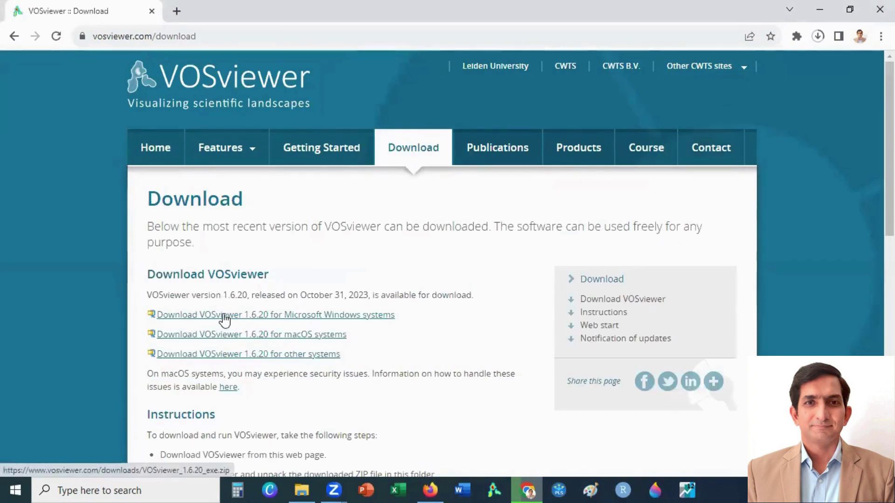
left_click(339, 320)
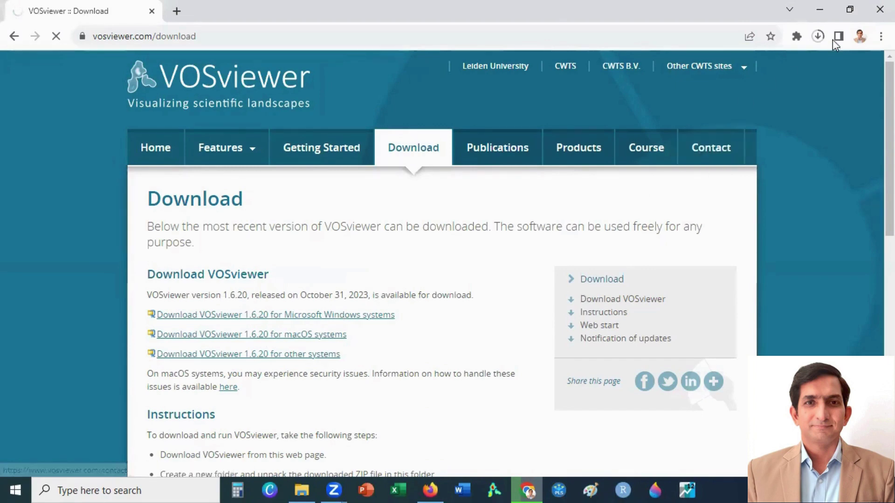
left_click(817, 37)
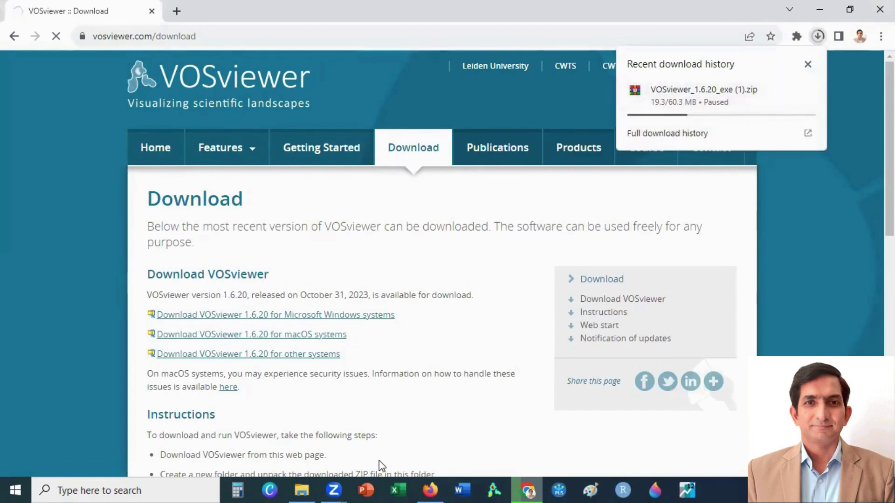
In Downloads, open the extracted VOSviewer_1.6.20_exe(1) folder containing the VOSviewer application and manual.
left_click(301, 490)
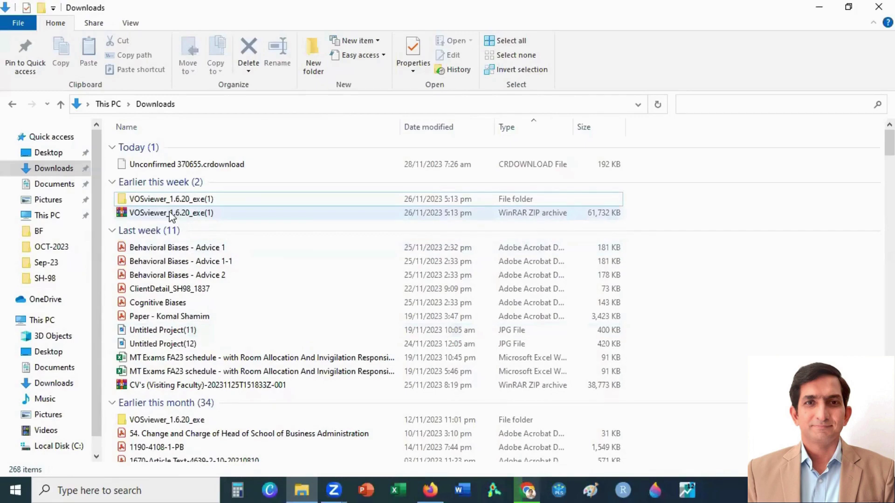
left_click(186, 214)
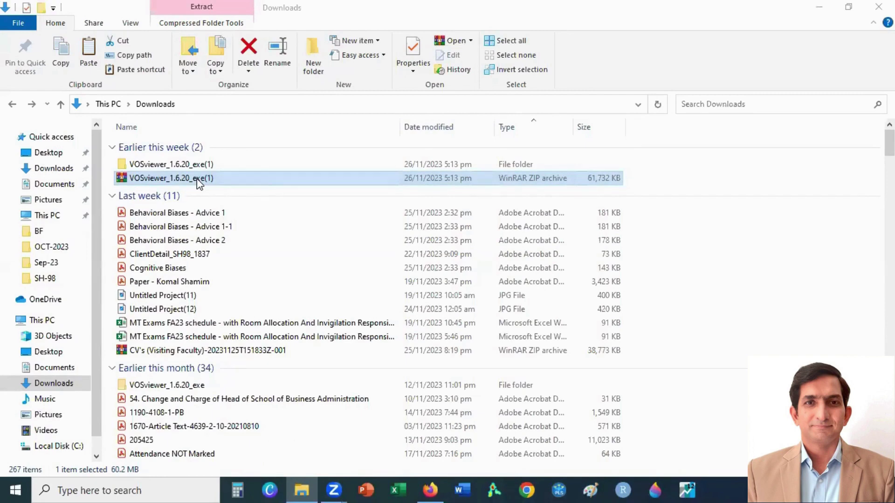
double_click(201, 165)
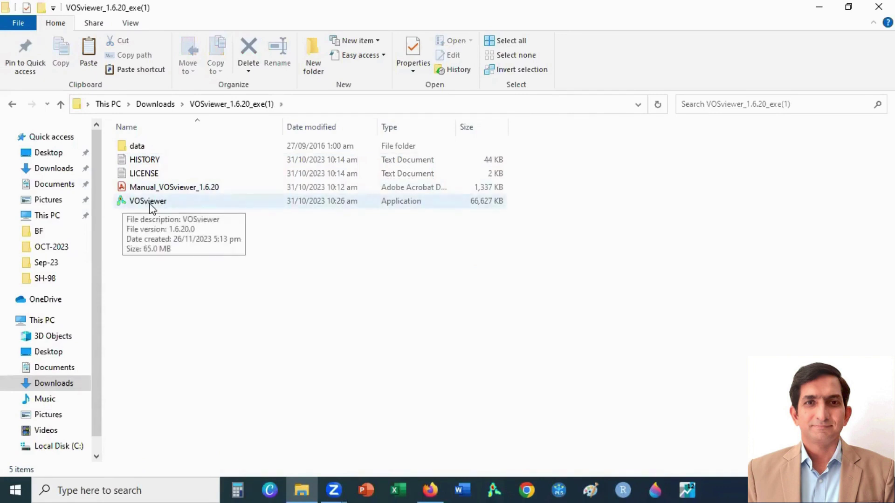
Launch VOSviewer and start a bibliographic-data map read from database files, then return to the Dimensions search results.
double_click(149, 203)
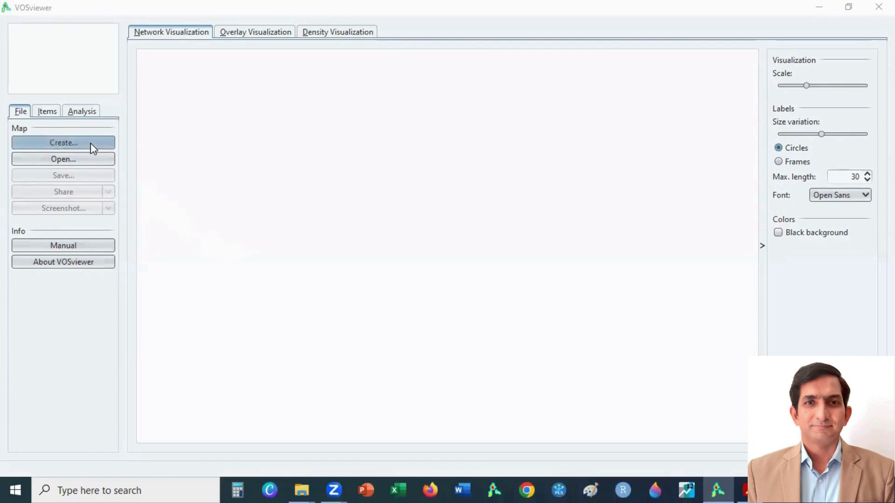
left_click(68, 142)
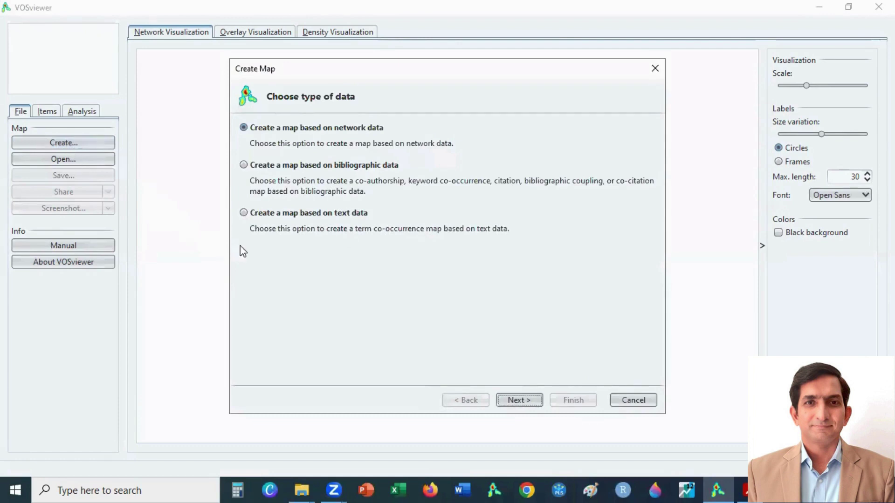
left_click(269, 169)
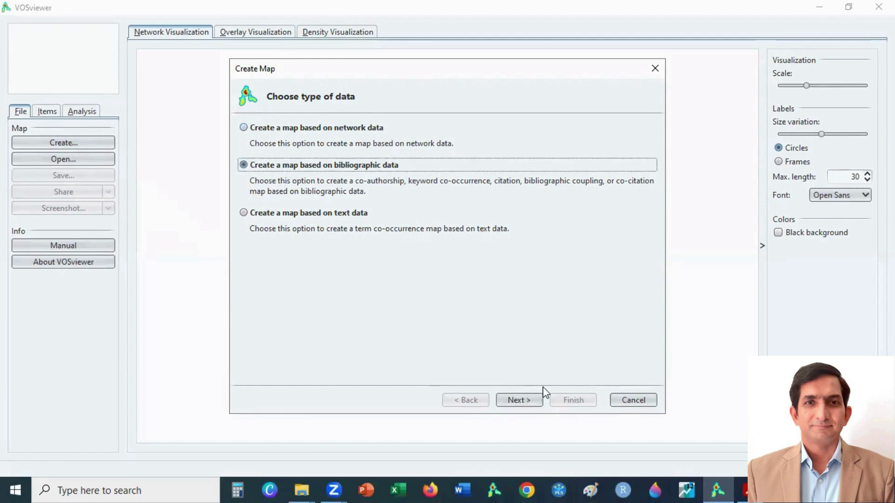
left_click(522, 400)
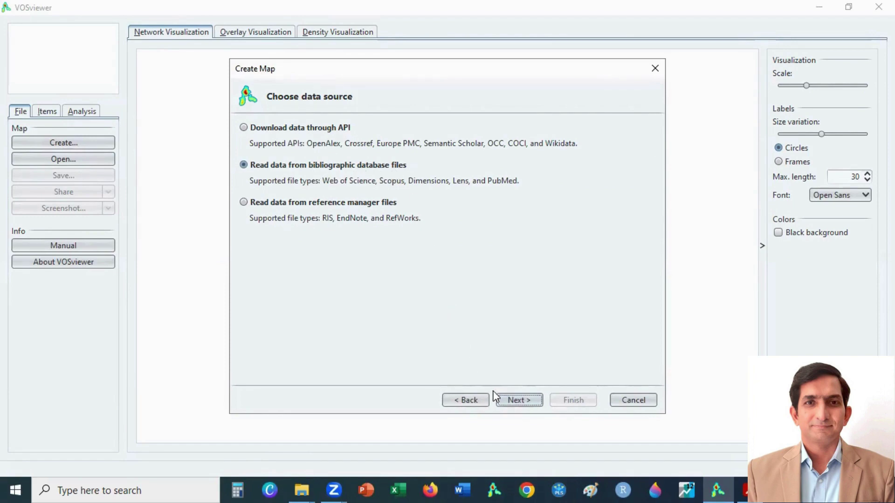
left_click(510, 395)
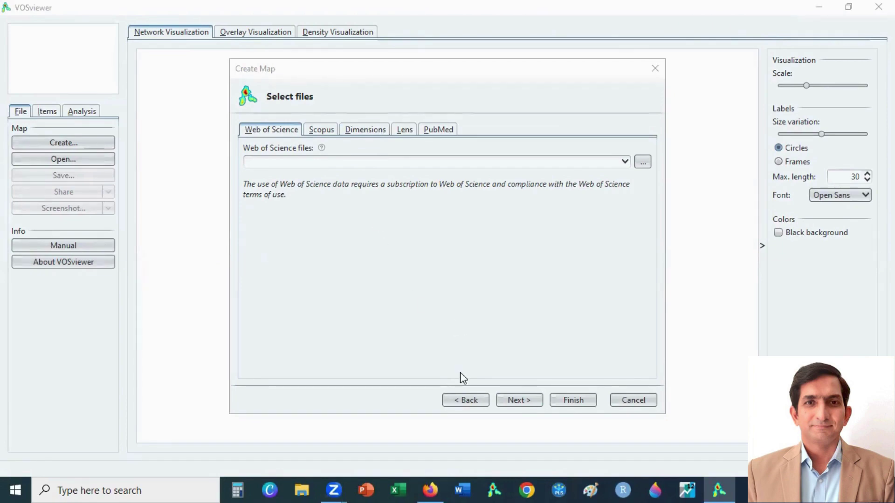
left_click(430, 489)
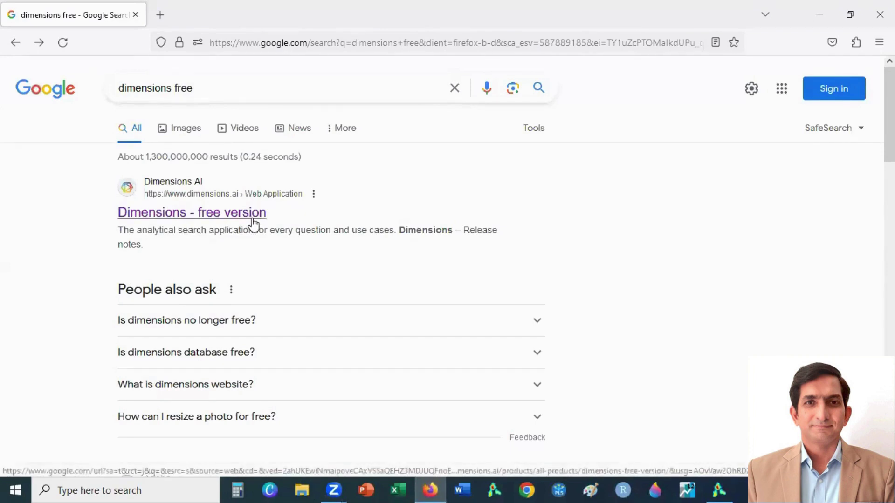
Go from the 'Dimensions - free version' result to the Dimensions web app's Publications page.
left_click(194, 218)
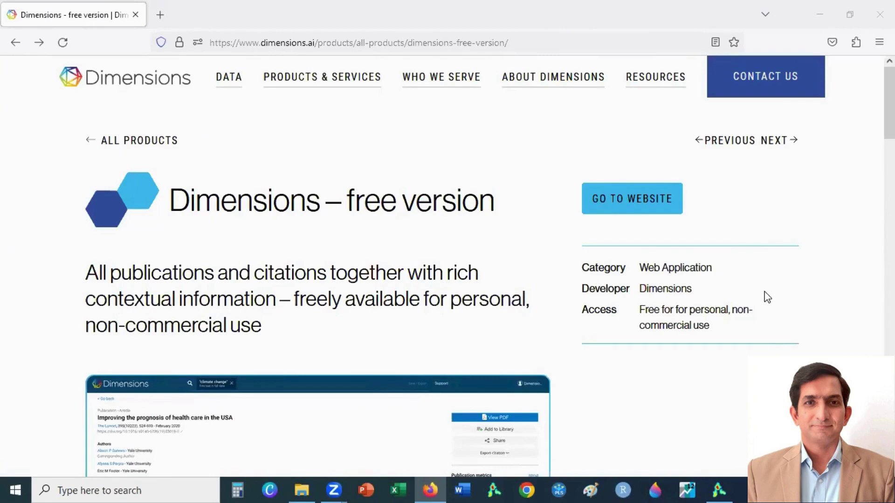
left_click(611, 200)
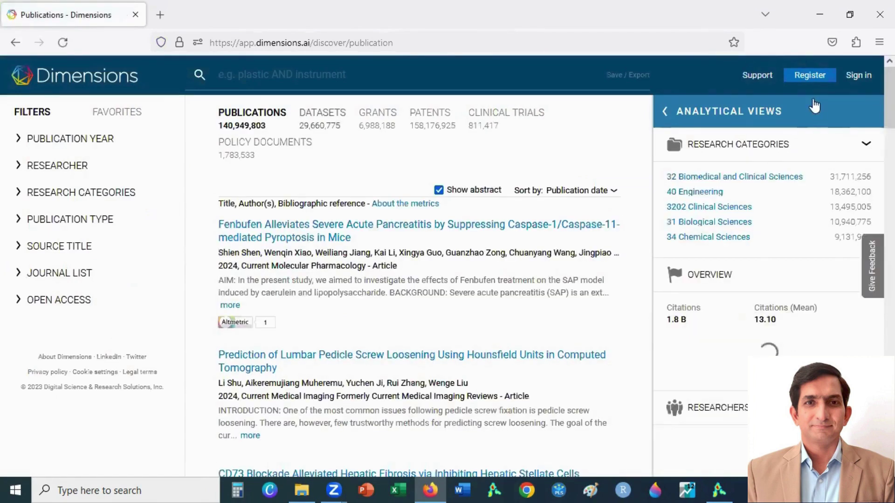
Sign in to Dimensions with the account e-mail and password.
left_click(822, 84)
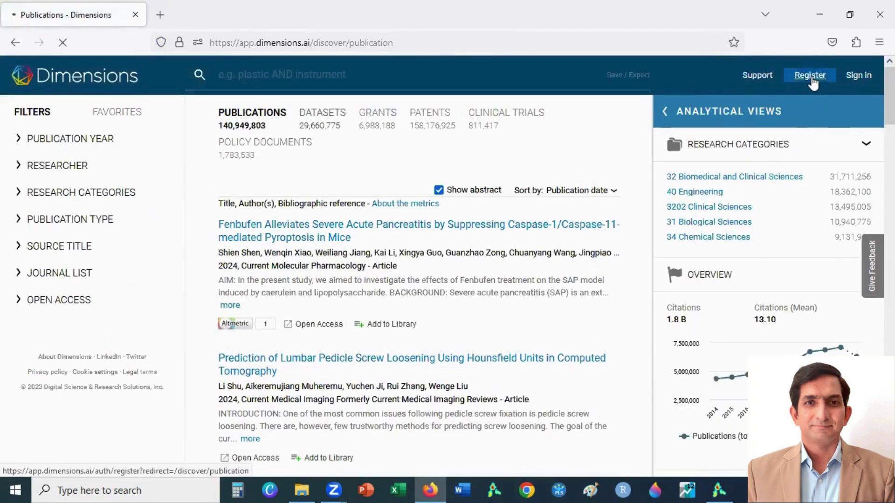
left_click(857, 75)
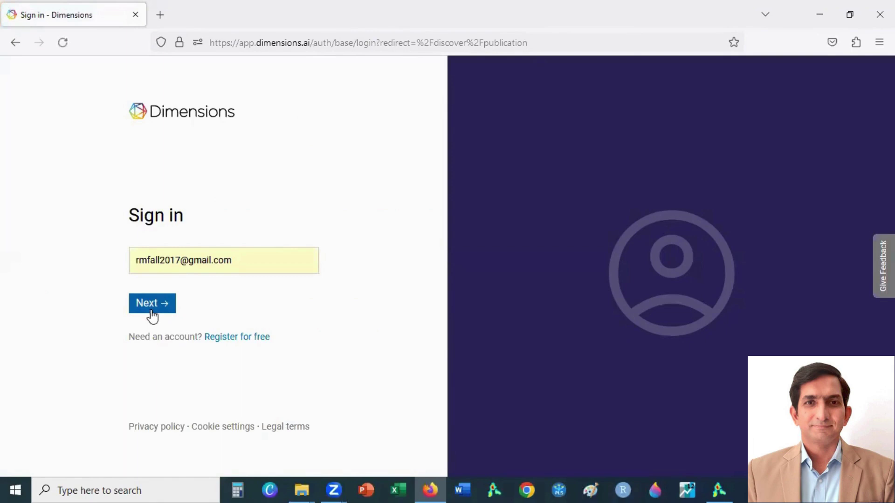
left_click(147, 307)
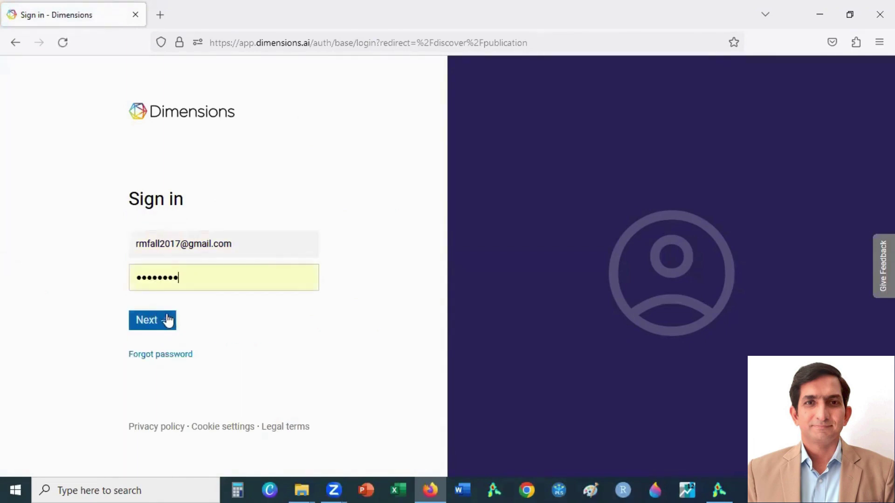
left_click(151, 321)
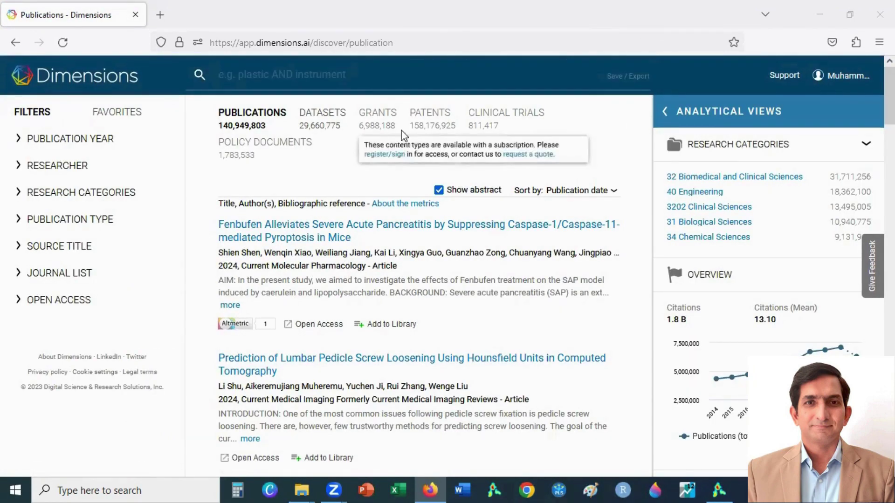
Search Dimensions publications for 'corporate social responsibility'.
left_click(370, 84)
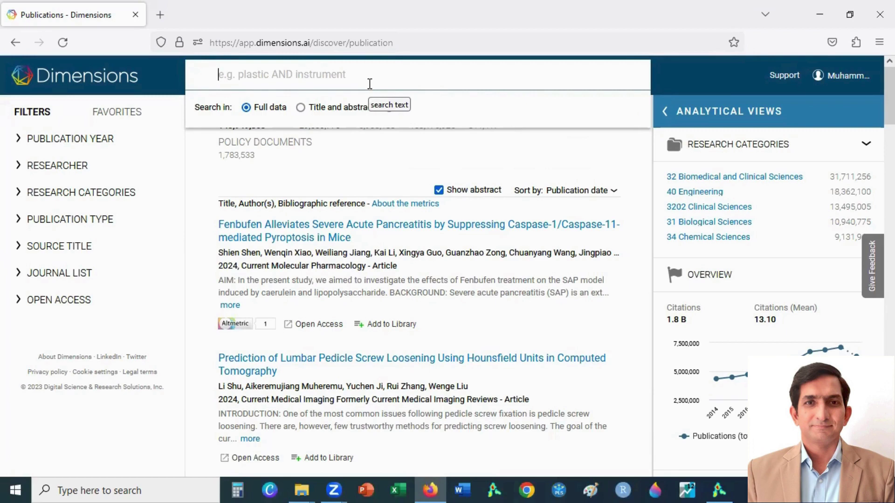
type("corporate social responsibility")
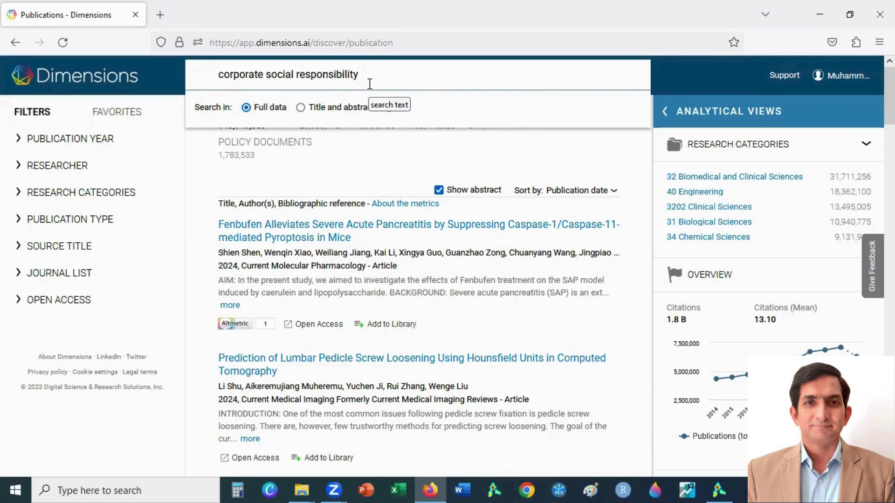
key("Return")
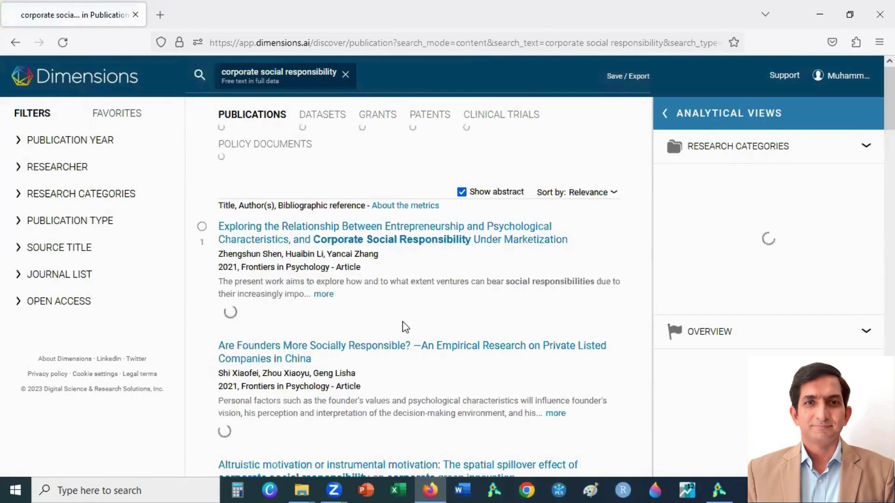
Export the search results in the 'Export for bibliometric mapping' format.
left_click(627, 78)
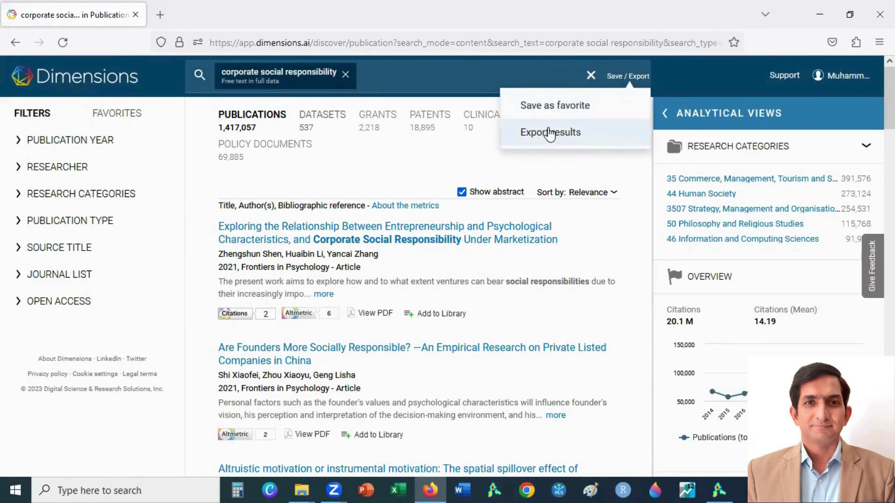
left_click(550, 134)
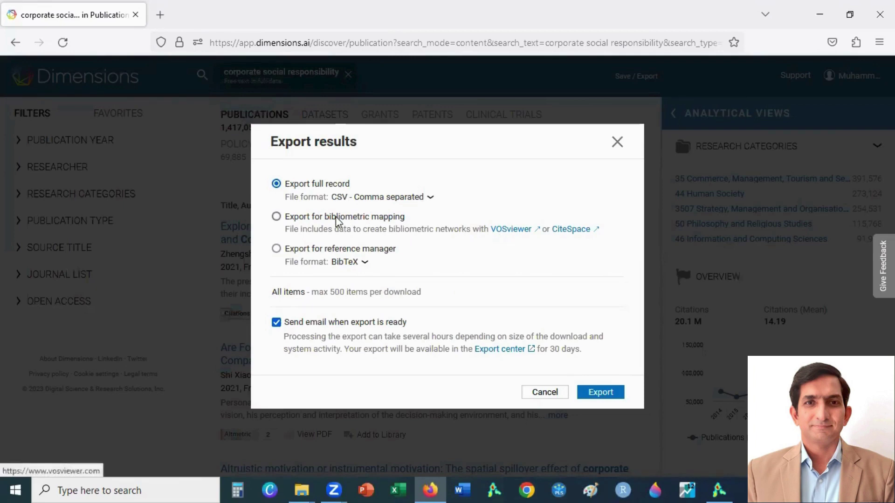
left_click(275, 217)
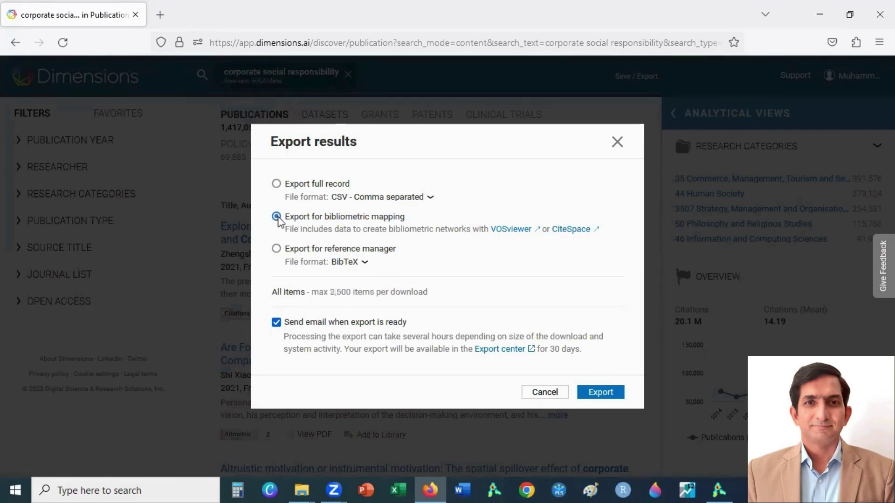
left_click(601, 393)
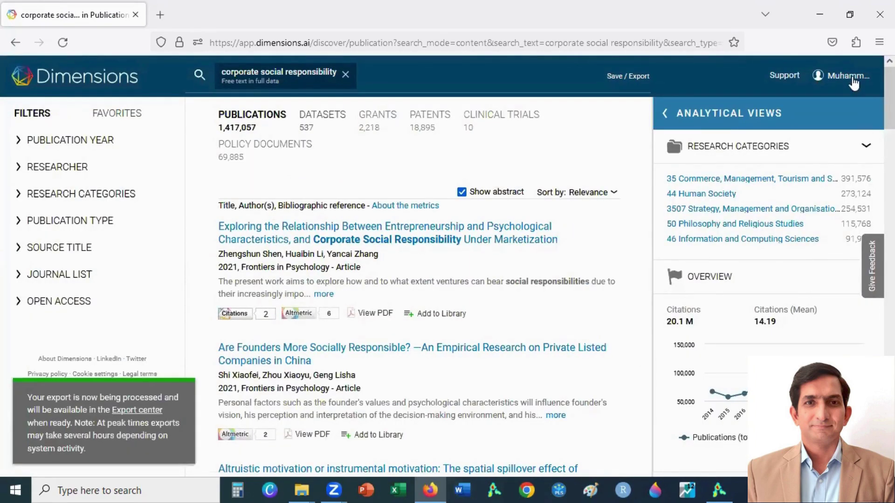
Download the corporate social responsibility export (2500 records, 15 MB) from the Export center.
left_click(852, 79)
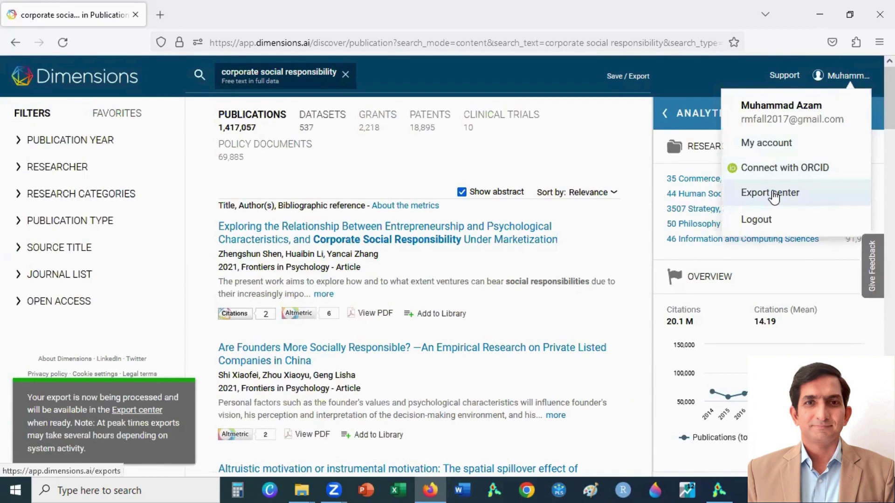
left_click(773, 195)
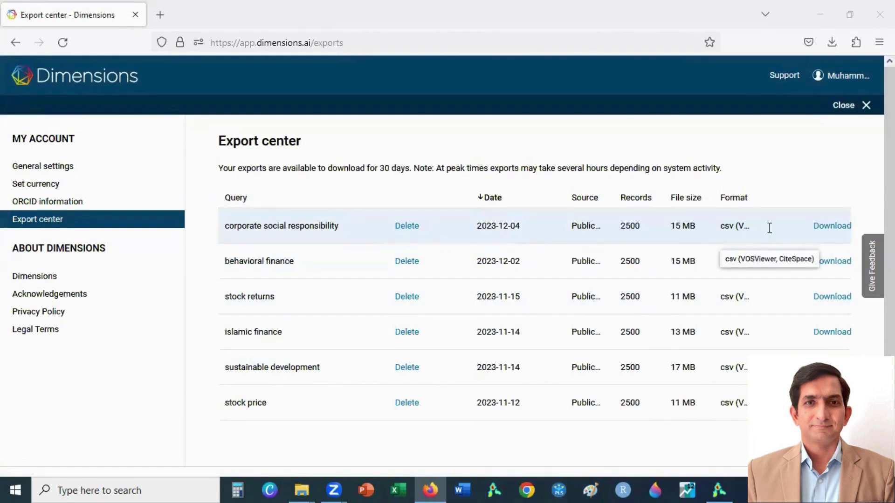
left_click(831, 227)
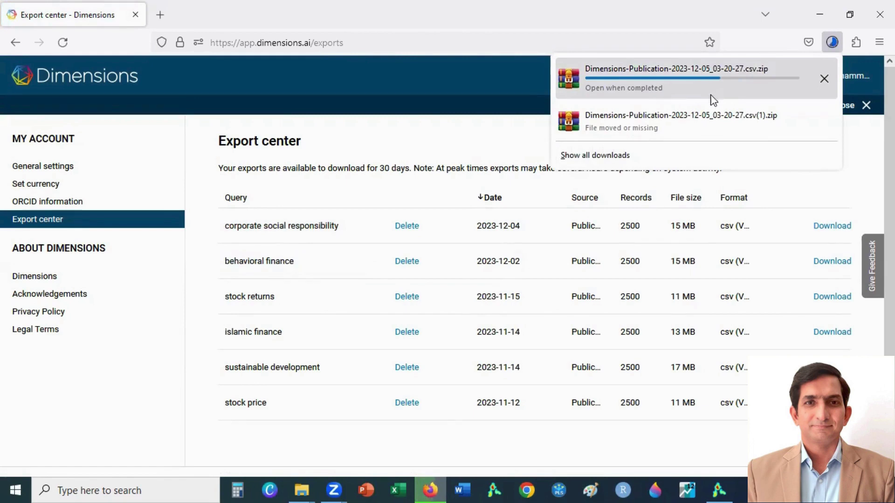
Open the downloaded export zip in WinRAR and set its extraction destination to the Desktop.
left_click(656, 80)
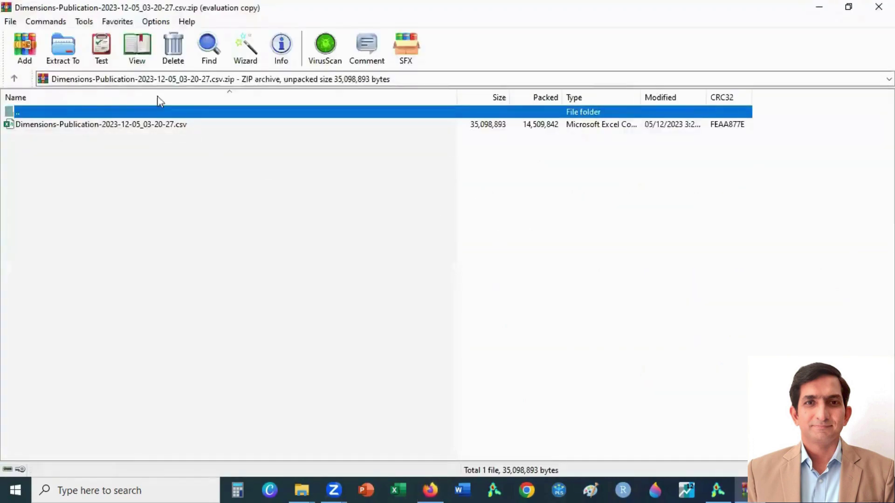
left_click(503, 250)
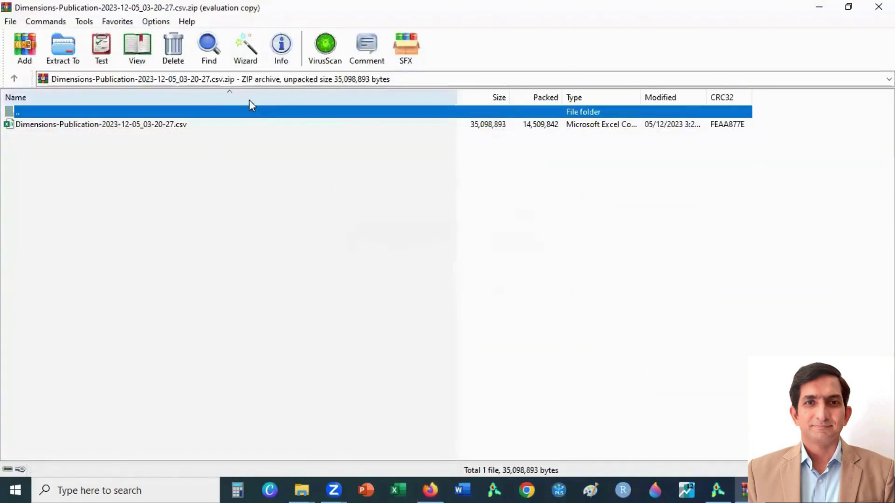
left_click(63, 47)
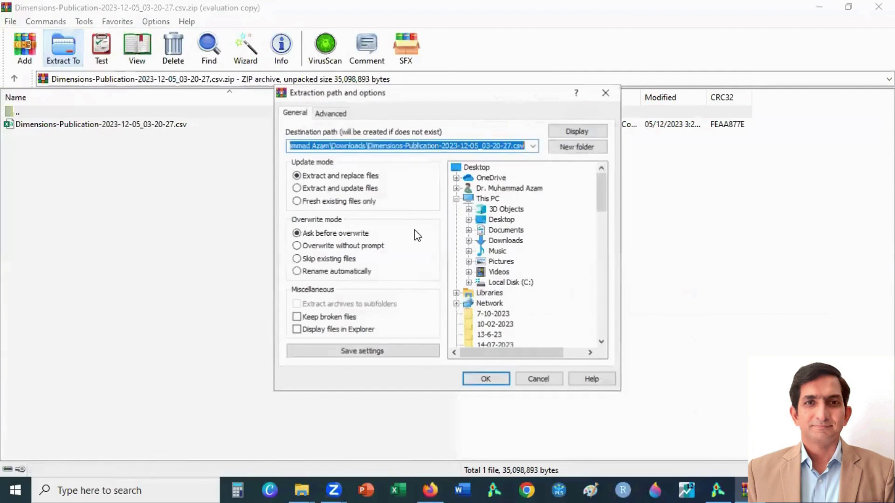
left_click(480, 169)
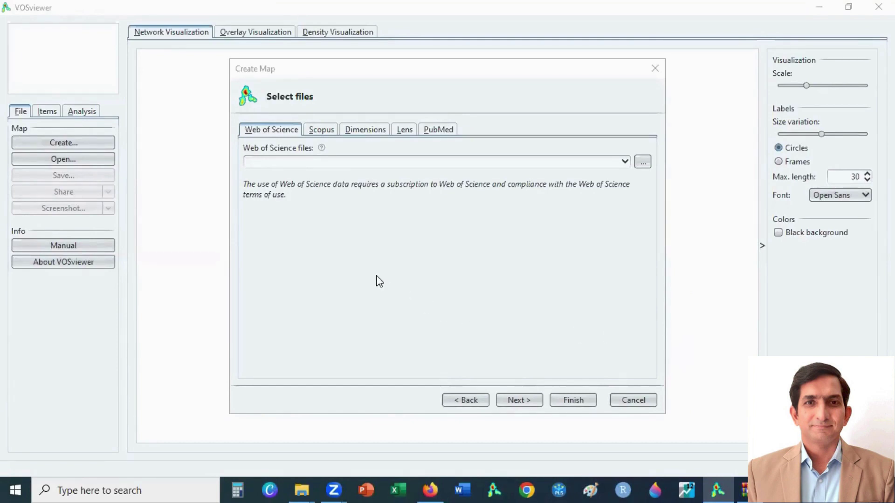
Choose the Dimensions tab as the data source on the Select files page.
left_click(368, 133)
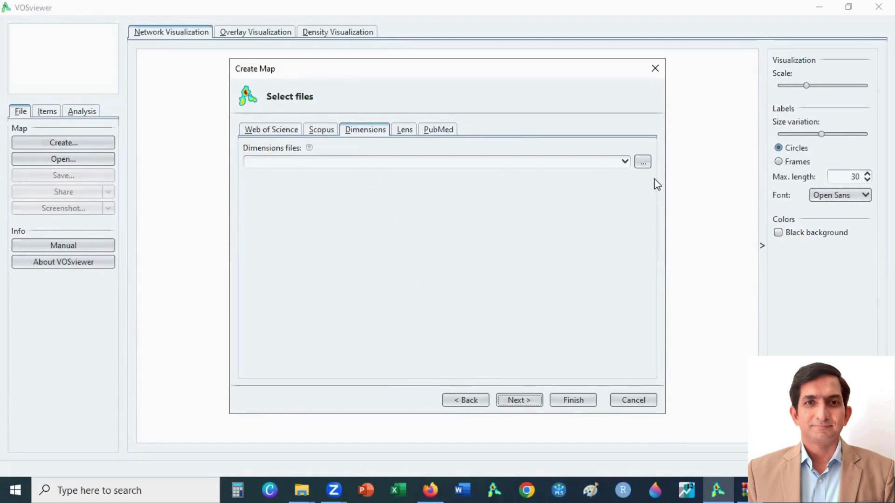
Browse for the Dimensions data file and navigate the file dialog to the Desktop.
left_click(641, 164)
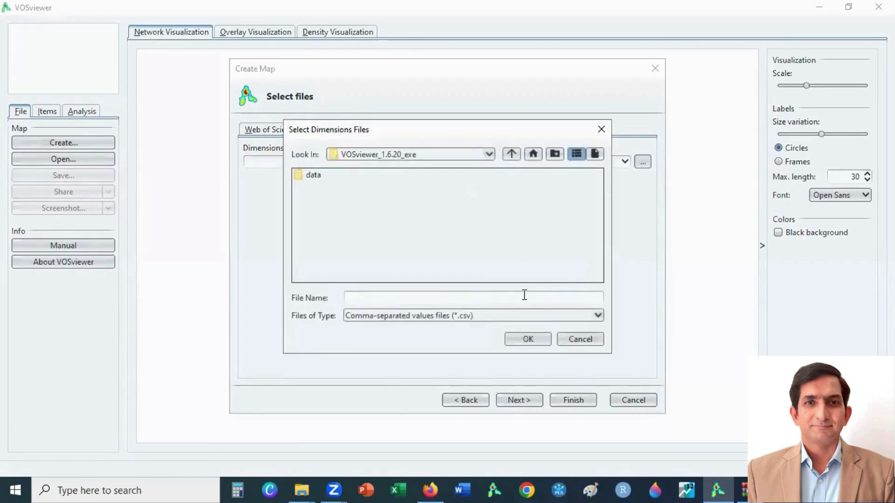
left_click(510, 155)
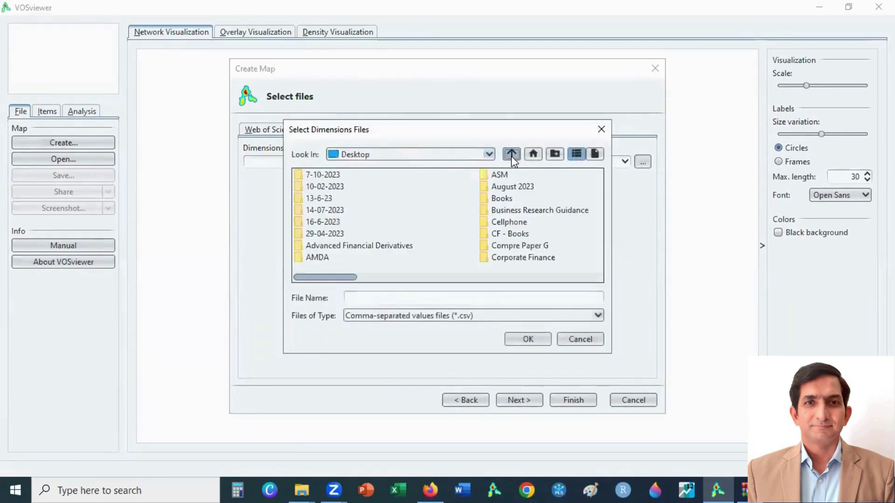
left_click(488, 157)
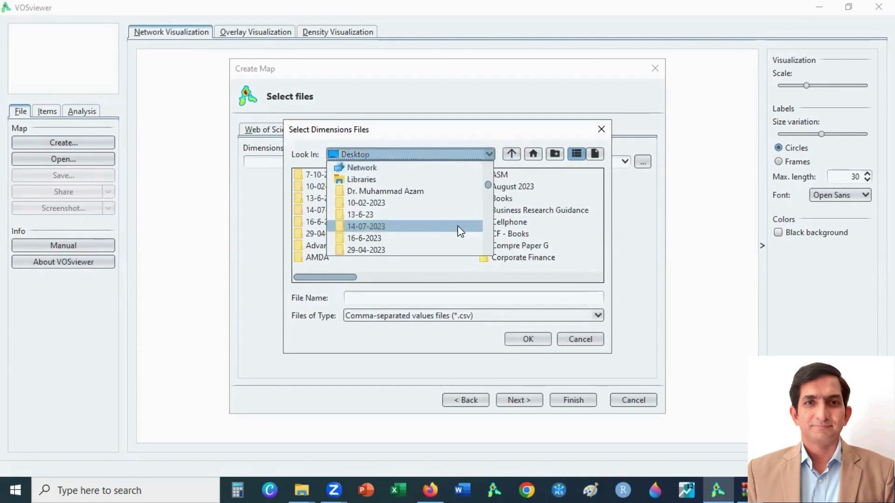
scroll(461, 232, "down", 4)
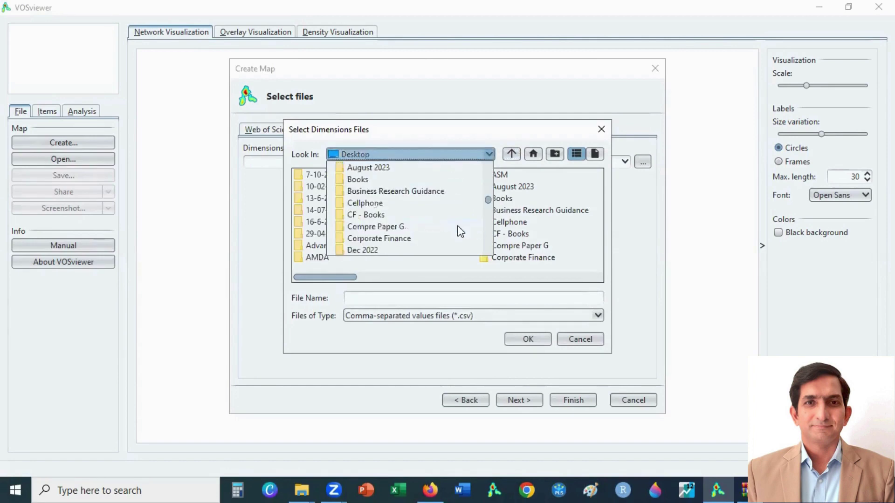
scroll(459, 231, "down", 4)
scroll(459, 230, "up", 2)
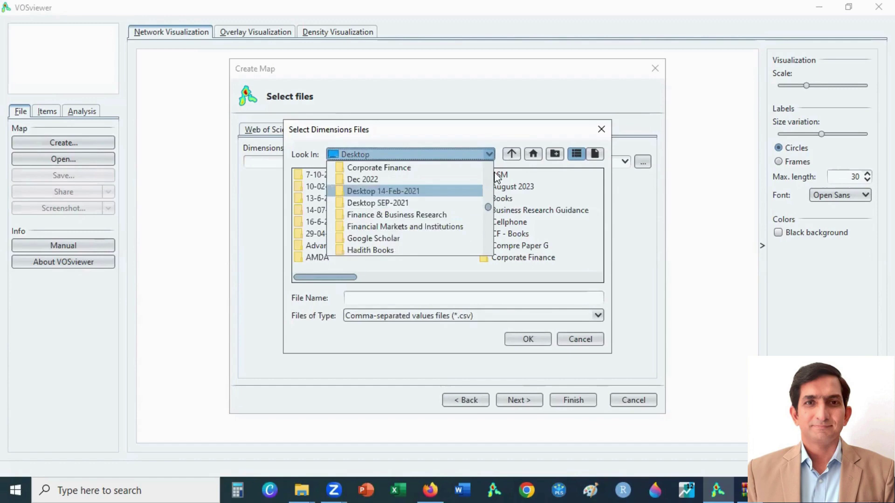
left_click(511, 154)
left_click(511, 153)
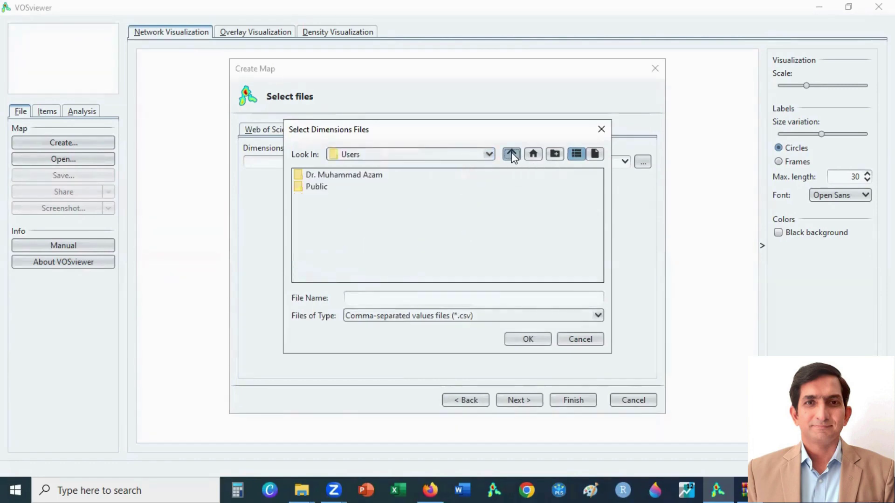
left_click(511, 153)
left_click(511, 153)
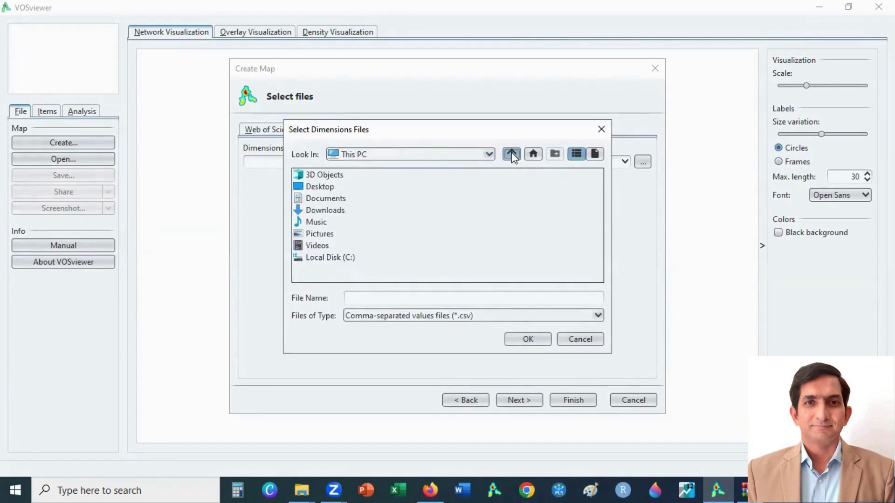
double_click(320, 187)
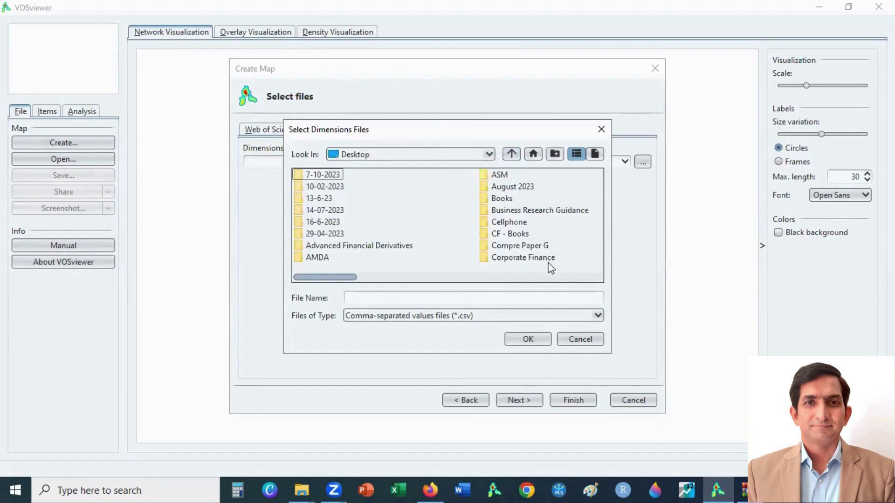
Select Dimensions-Publication-2023-12-05_03-20-27.csv on the Desktop and confirm it as the data file.
left_click(497, 279)
left_click(513, 279)
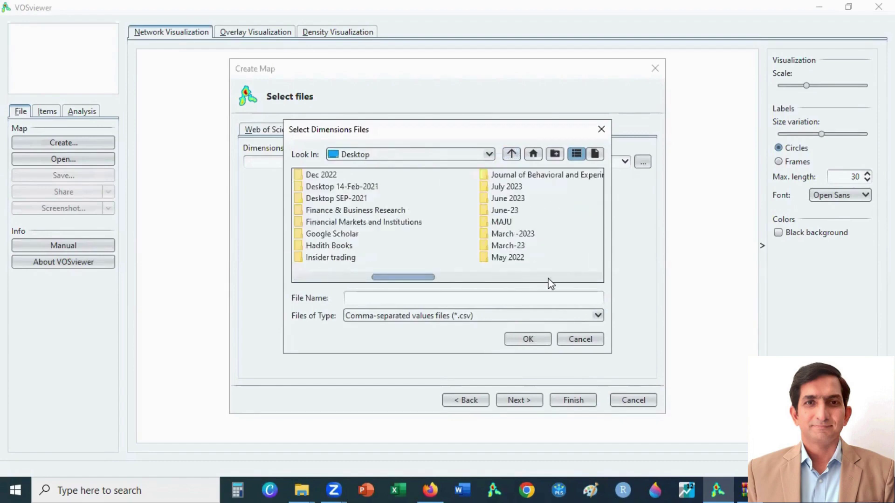
left_click(548, 279)
left_click(548, 278)
left_click(582, 278)
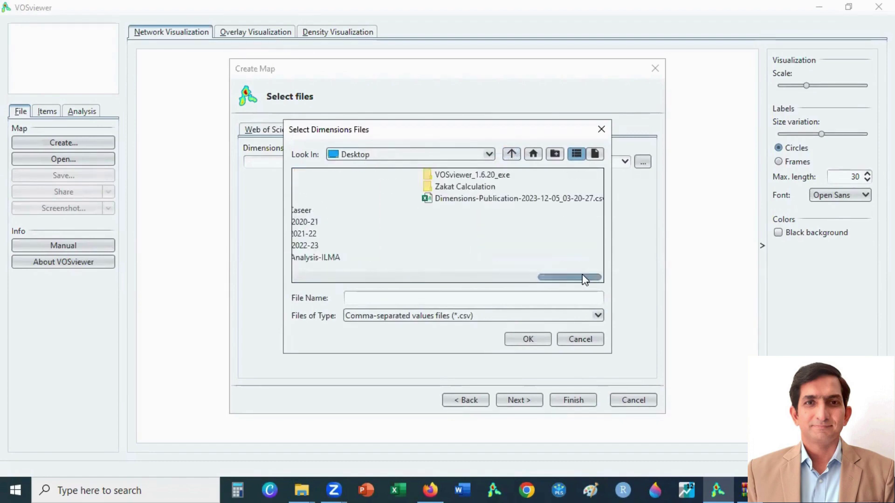
left_click(496, 200)
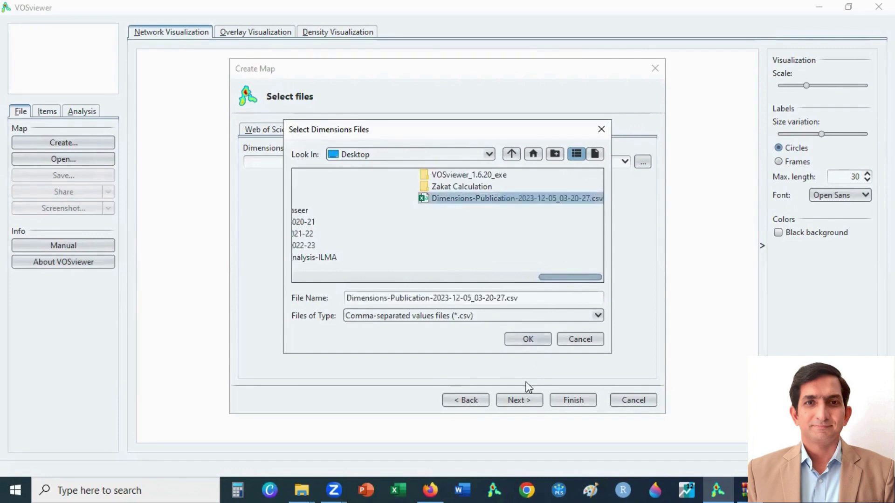
left_click(524, 340)
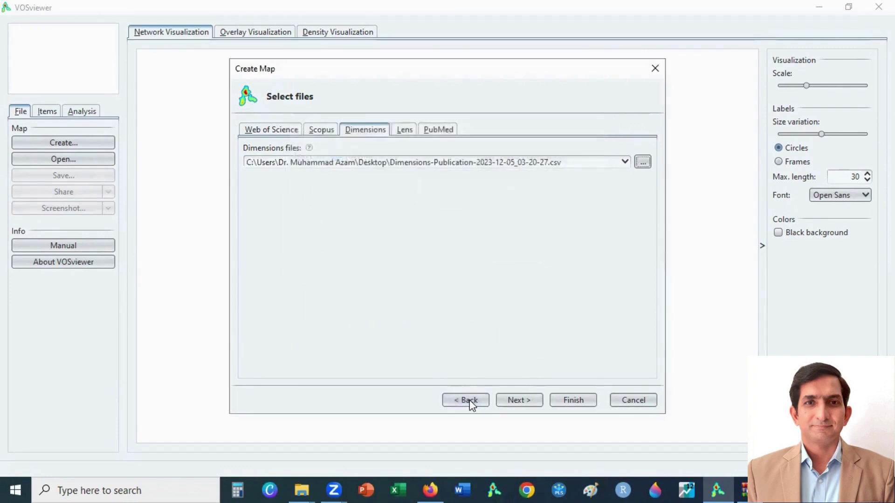
Choose co-authorship by countries, keep the 5-document minimum and all 62 countries, and build the map.
left_click(510, 400)
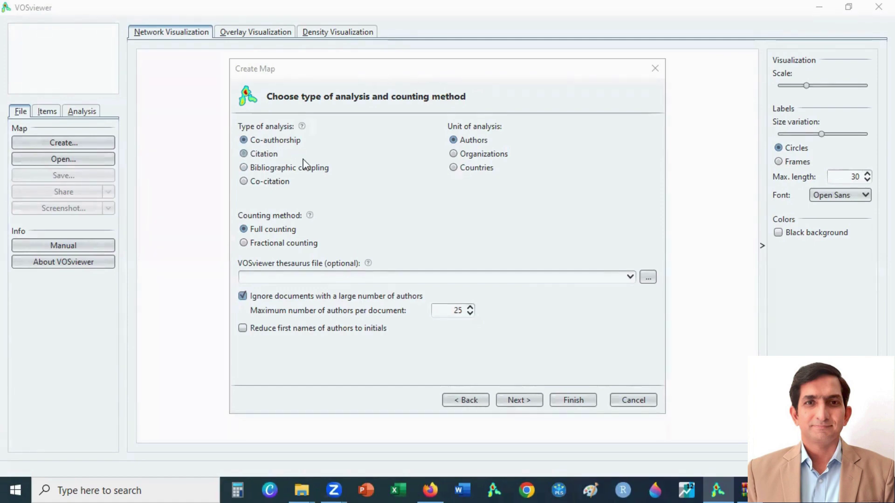
left_click(453, 168)
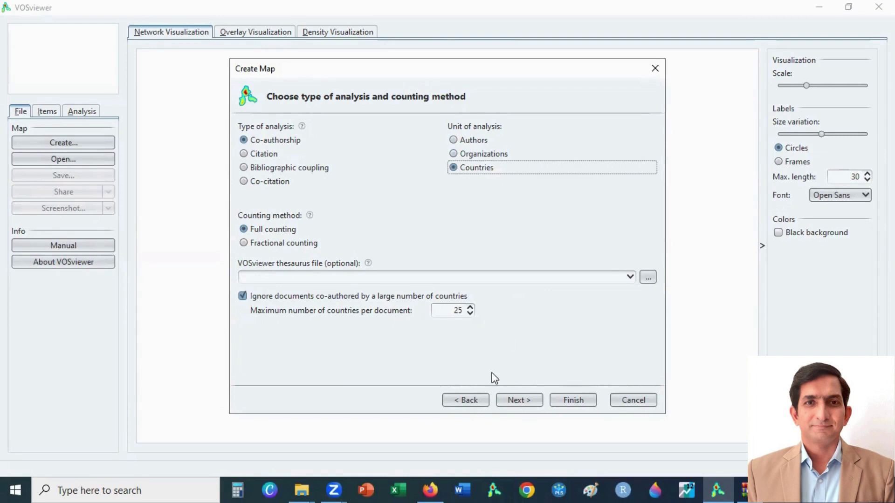
left_click(515, 400)
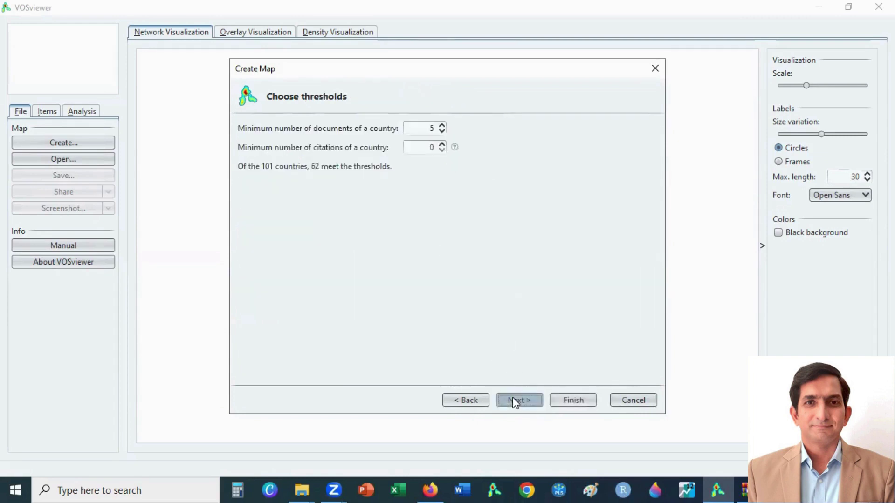
left_click(514, 401)
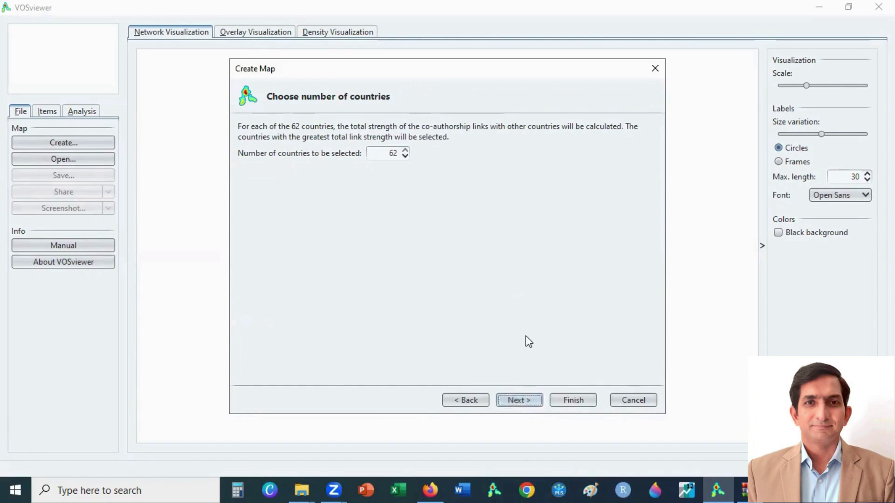
left_click(527, 401)
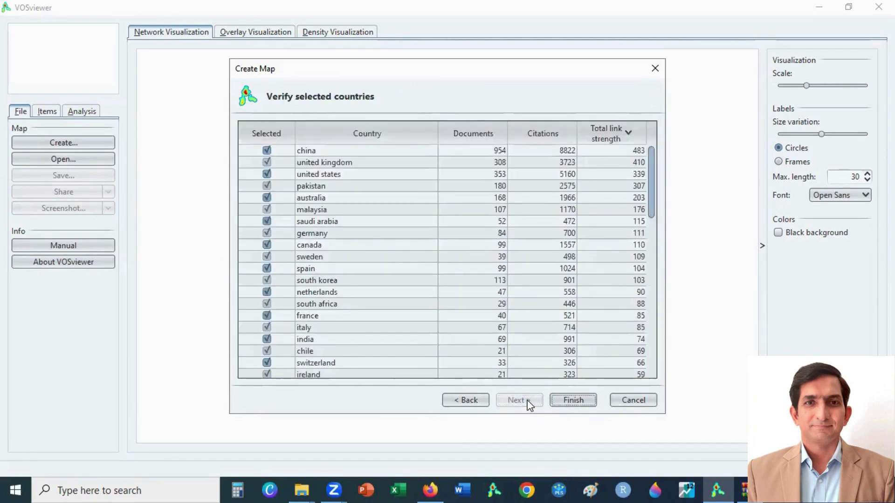
left_click(572, 400)
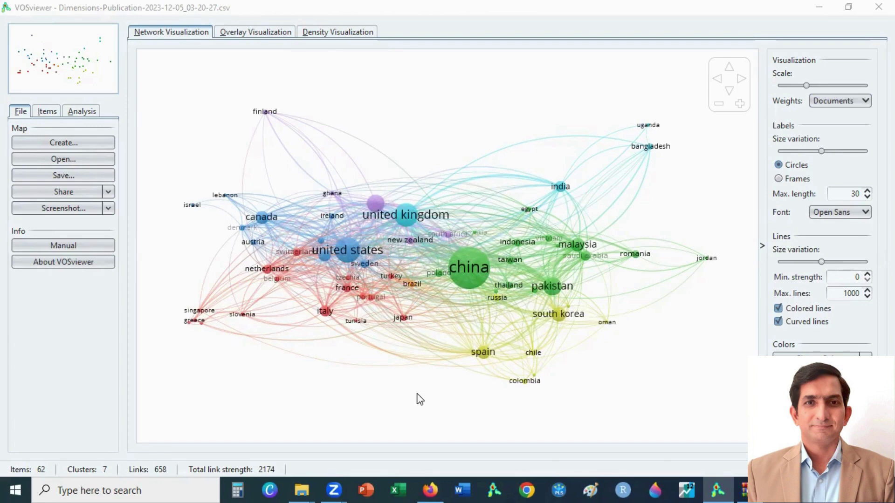
Open Manual_VOSviewer_1.6.20.pdf from VOSviewer's Info section in Firefox.
left_click(84, 245)
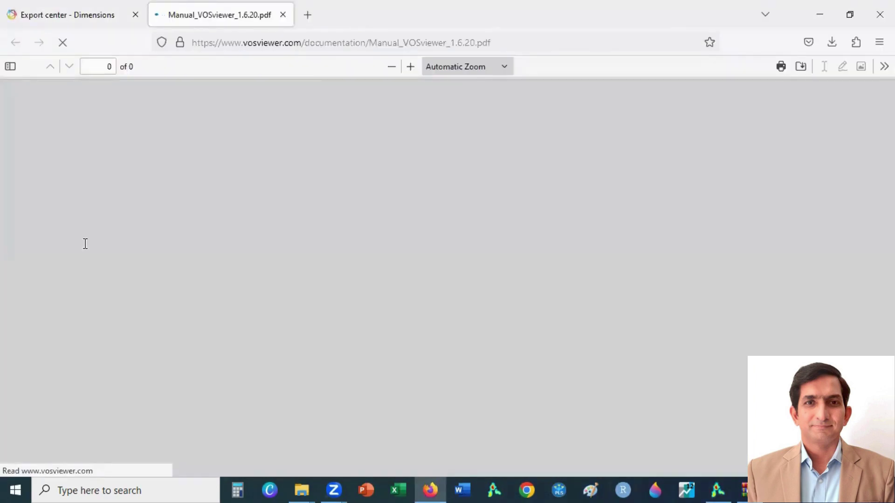